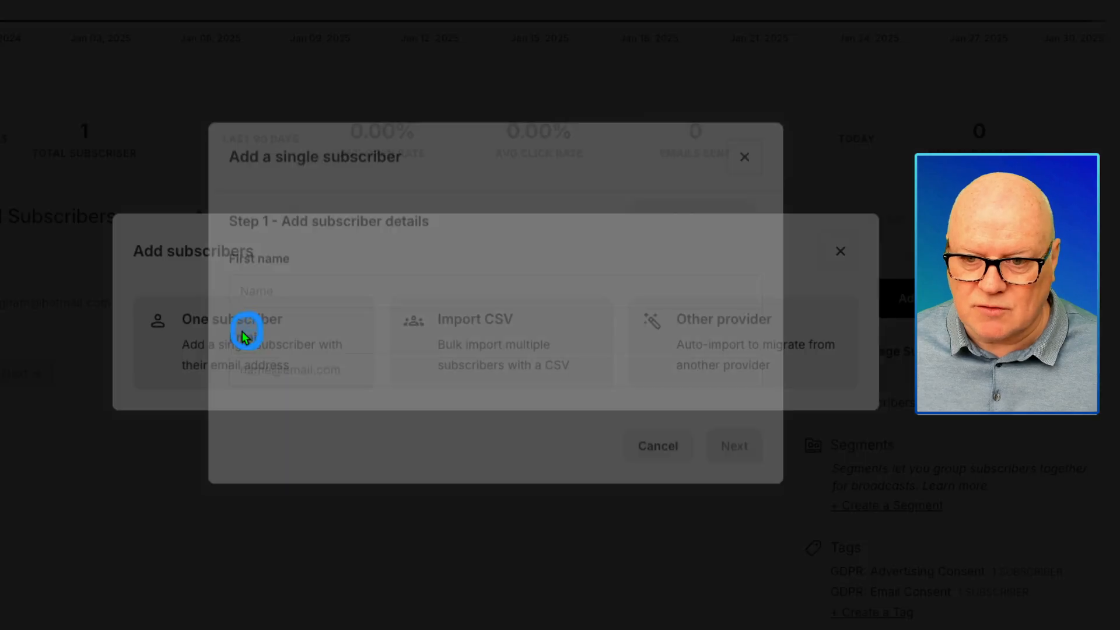
Add a single subscriber by entering their first name and email address, keeping the suggested new import tag
left_click(268, 299)
left_click(366, 302)
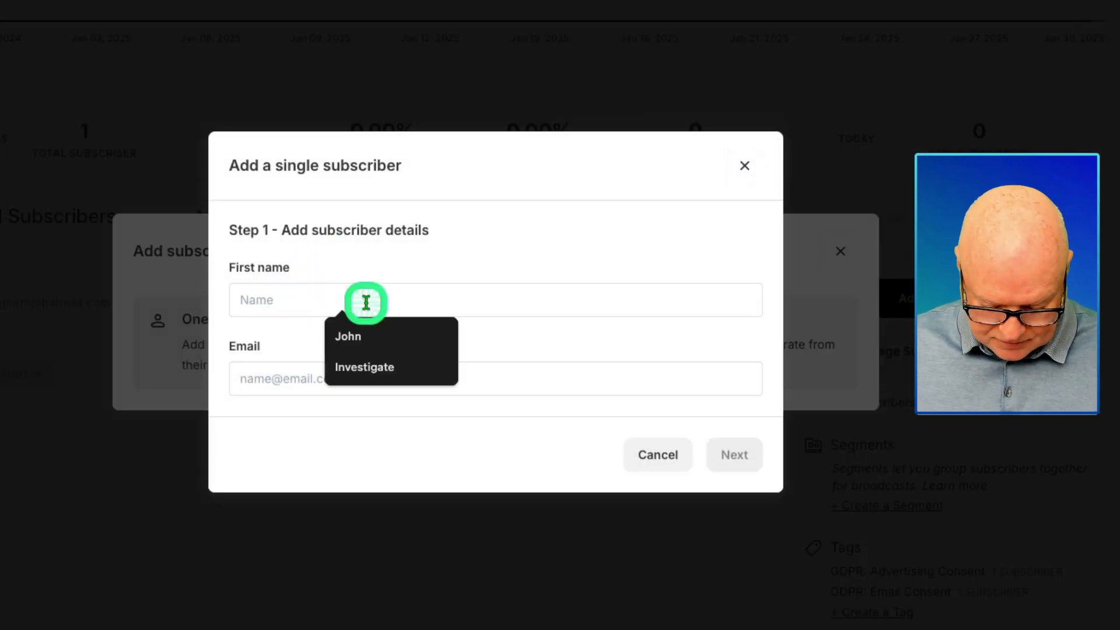
type("Karen")
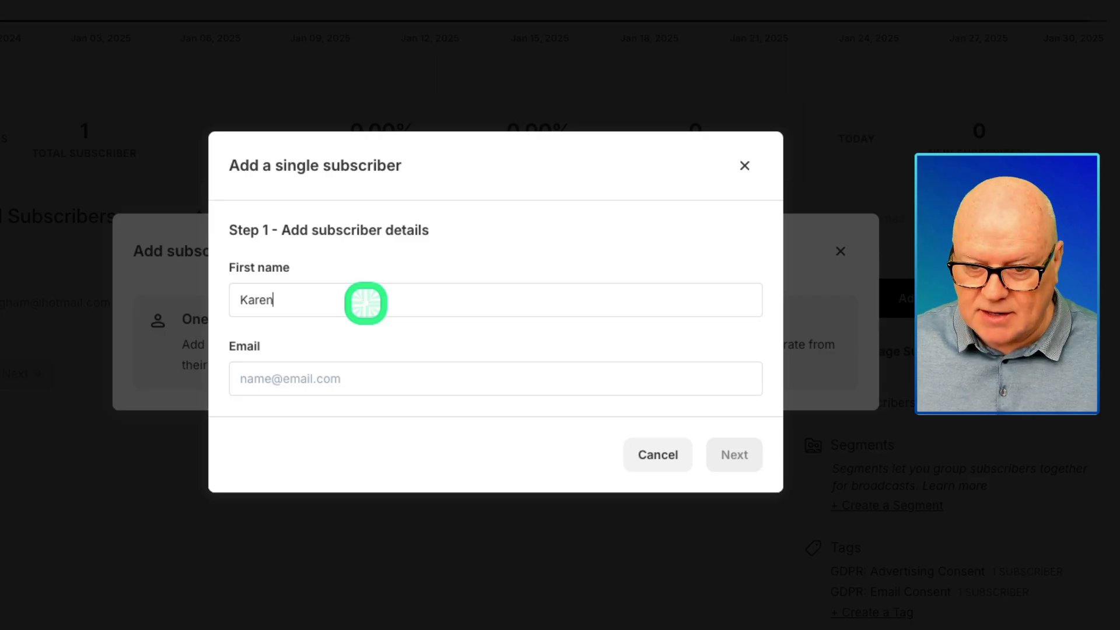
key("Tab")
type("kare")
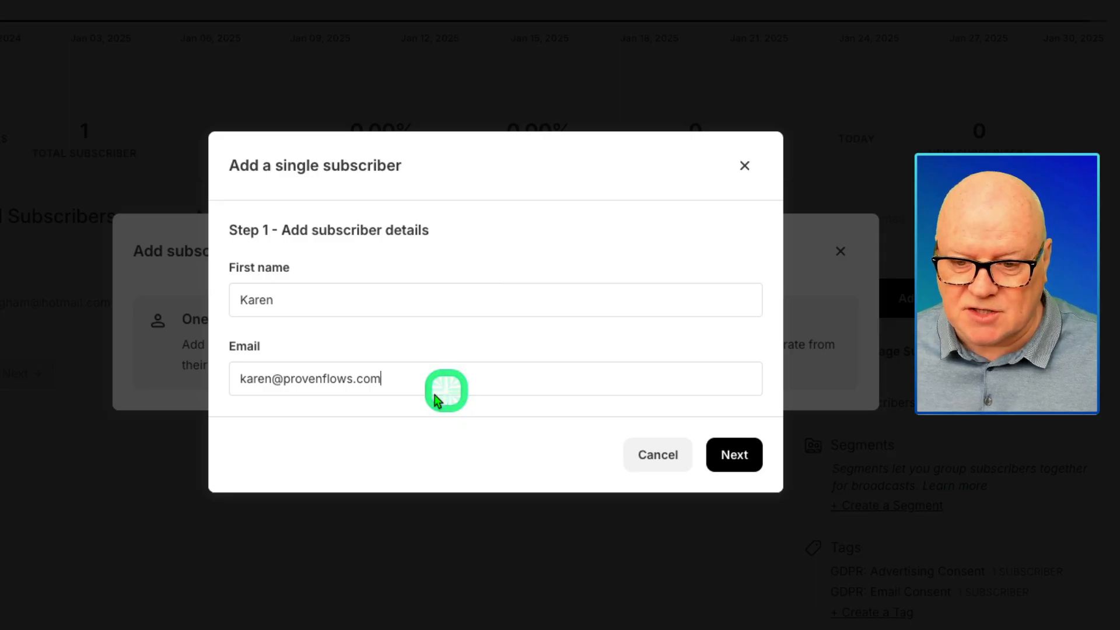
left_click(733, 459)
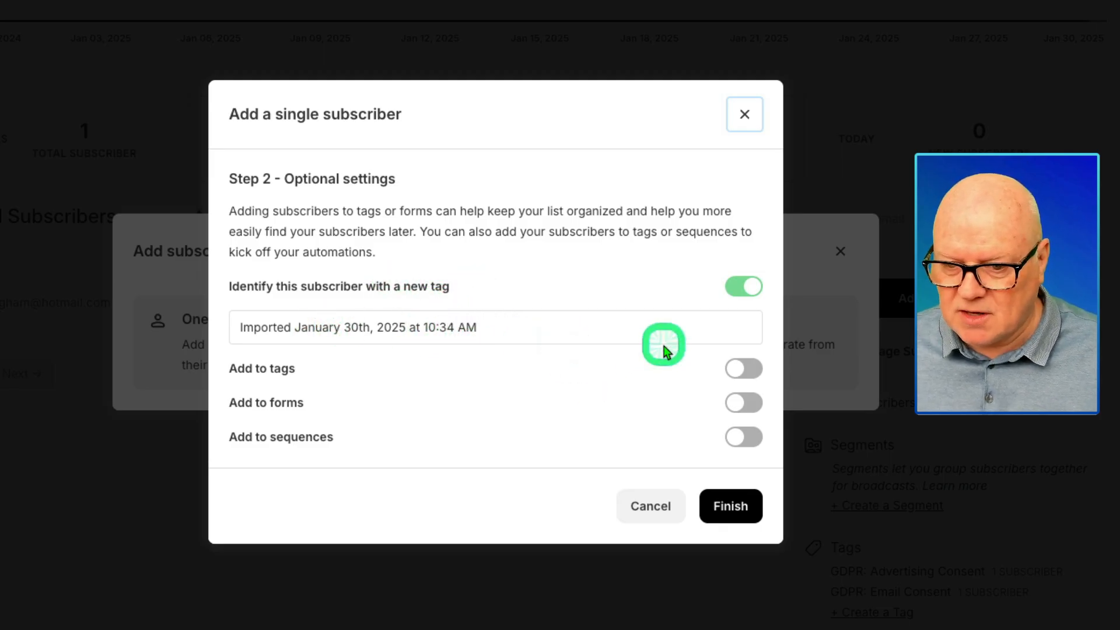
left_click(729, 509)
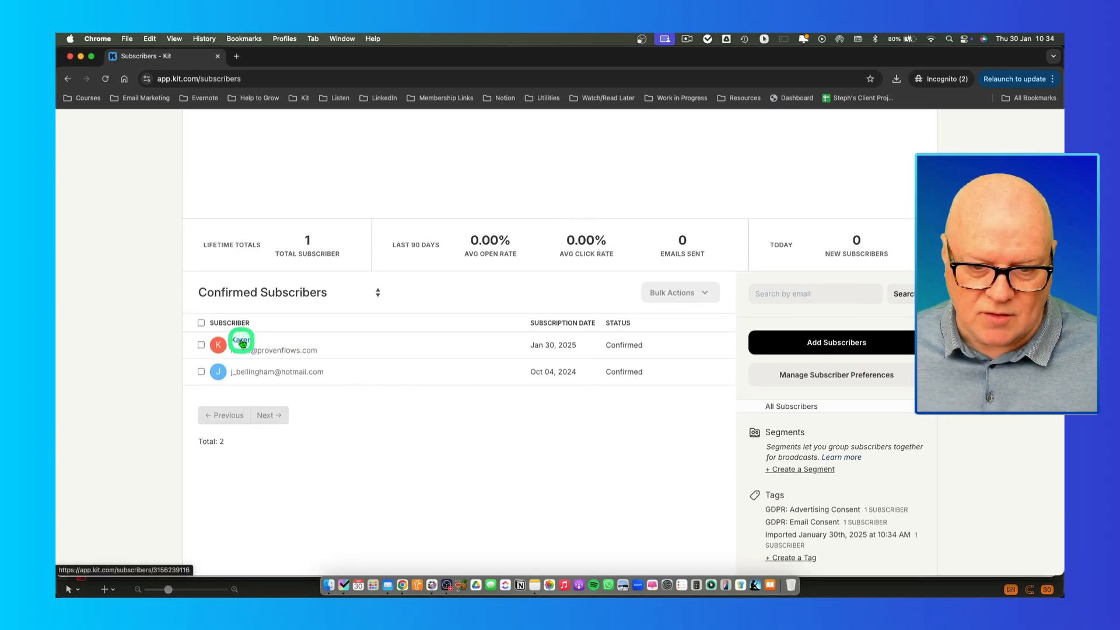
Open the newly added subscriber's profile and check how they subscribed and which tags they carry
left_click(240, 341)
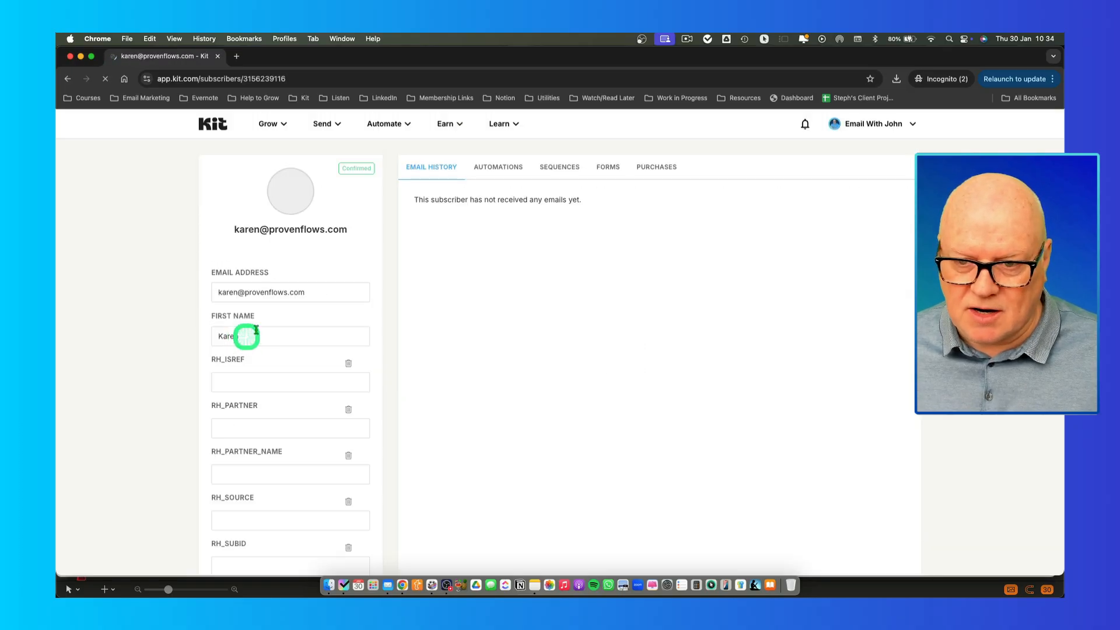
scroll(368, 295, "down", 15)
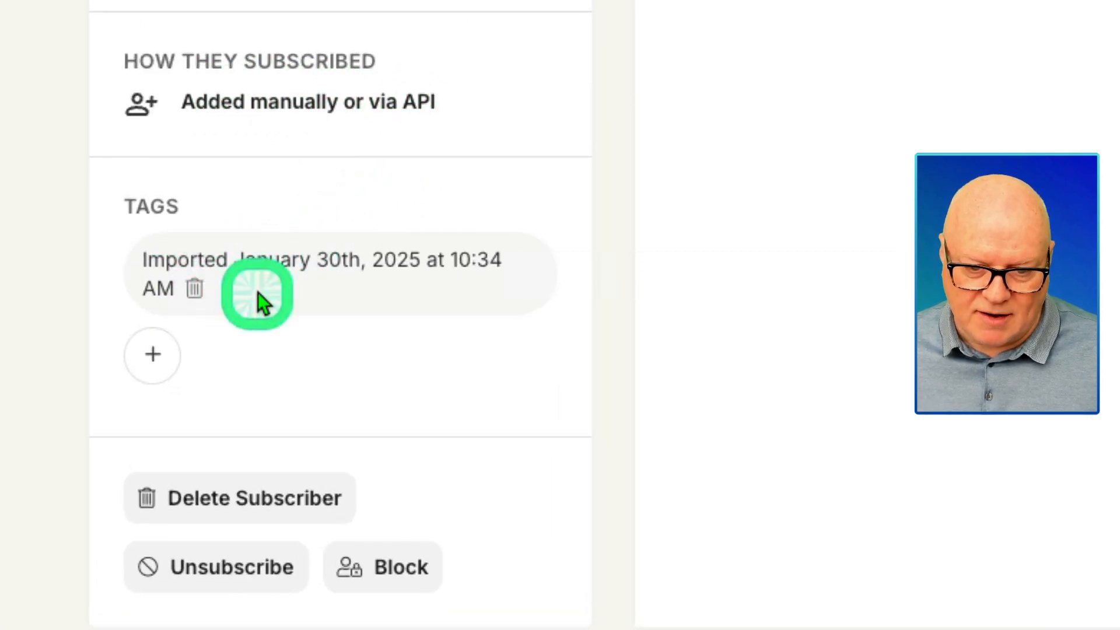
scroll(262, 290, "up", 10)
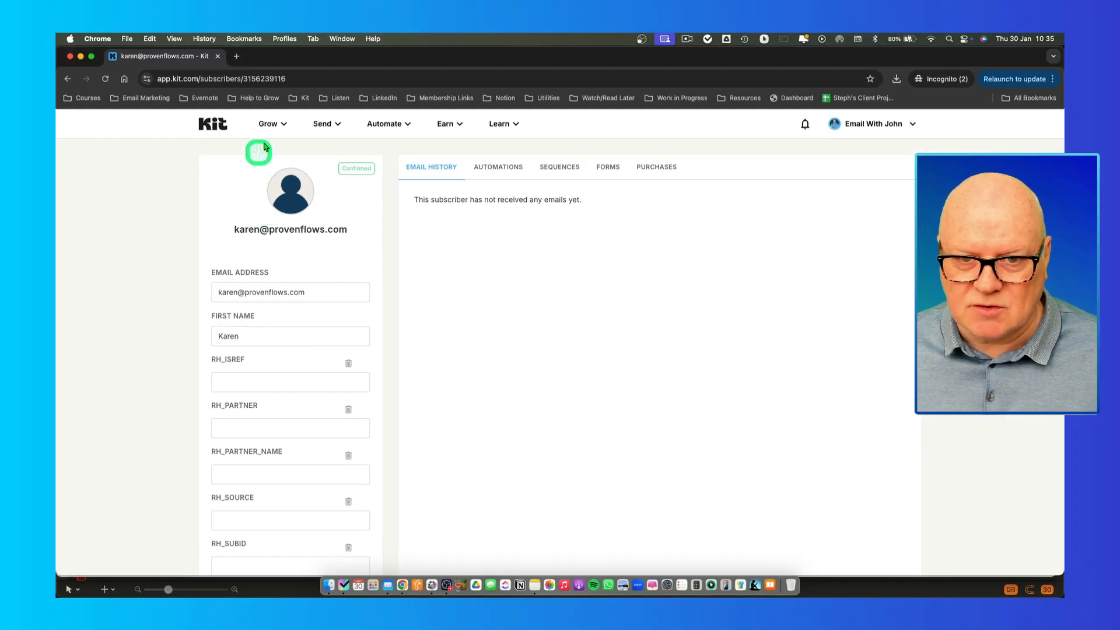
Return to the Subscribers page and upload my-existing-subscribers.csv as a bulk CSV import
left_click(273, 127)
left_click(355, 203)
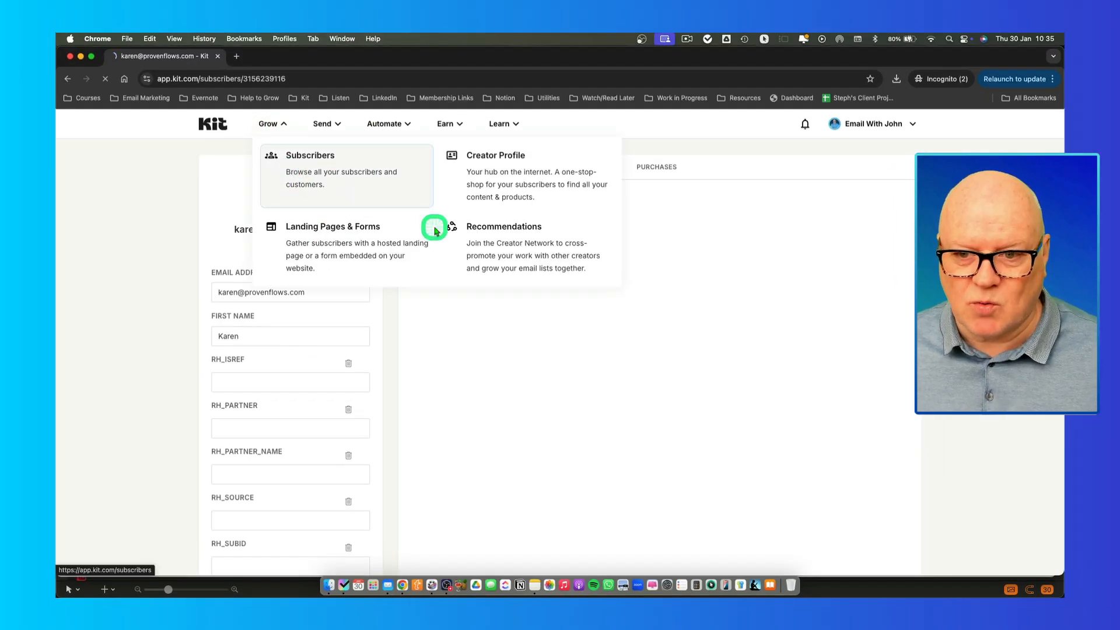
scroll(814, 508, "down", 2)
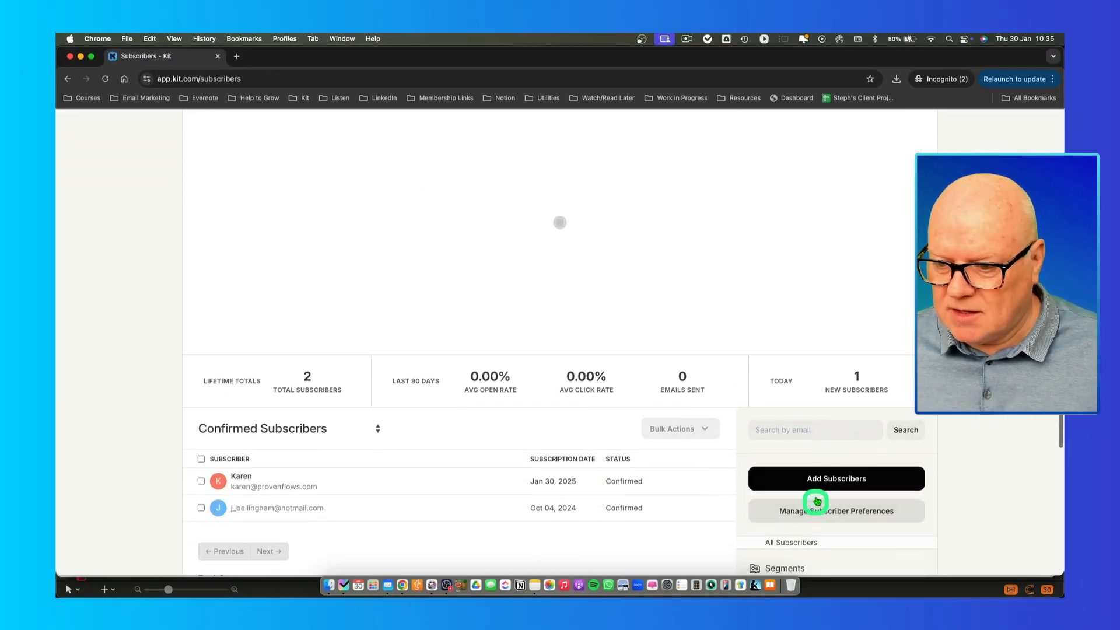
left_click(818, 481)
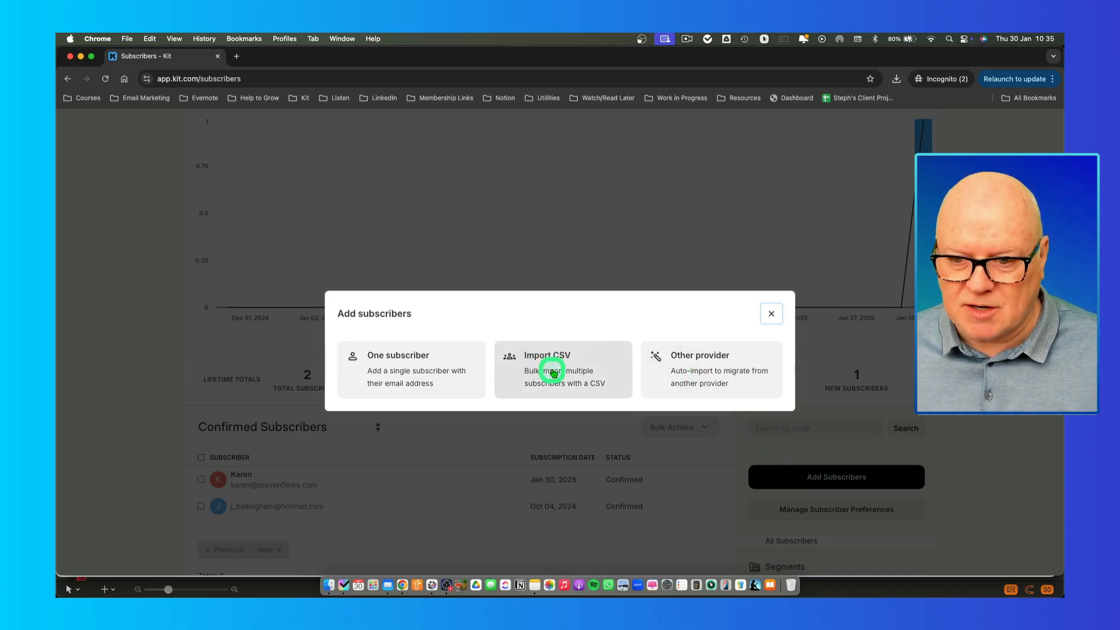
left_click(567, 366)
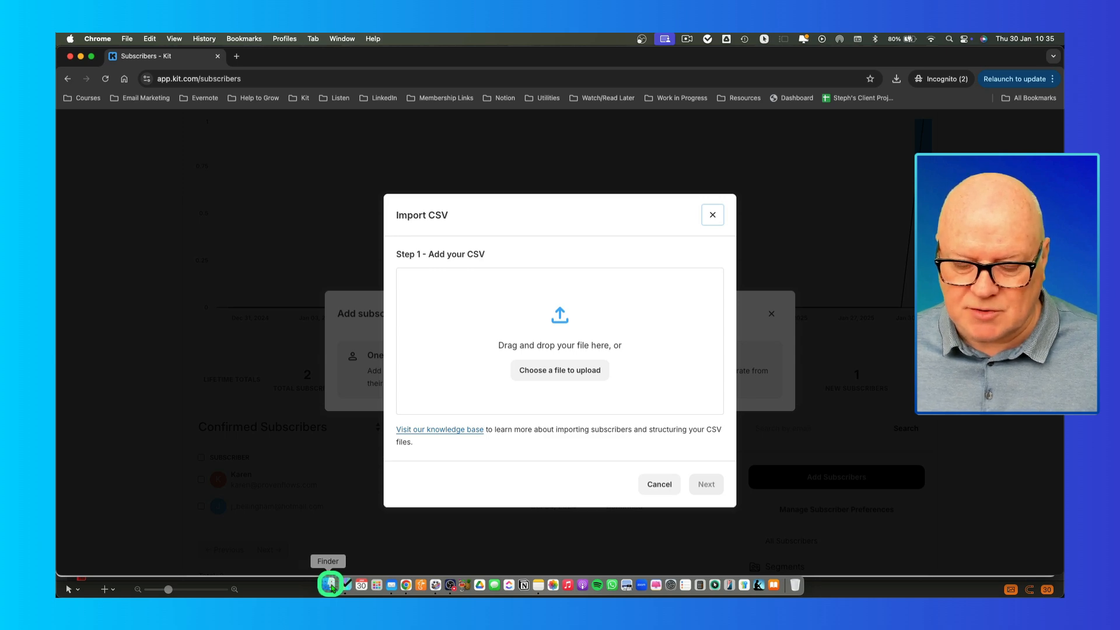
left_click(331, 584)
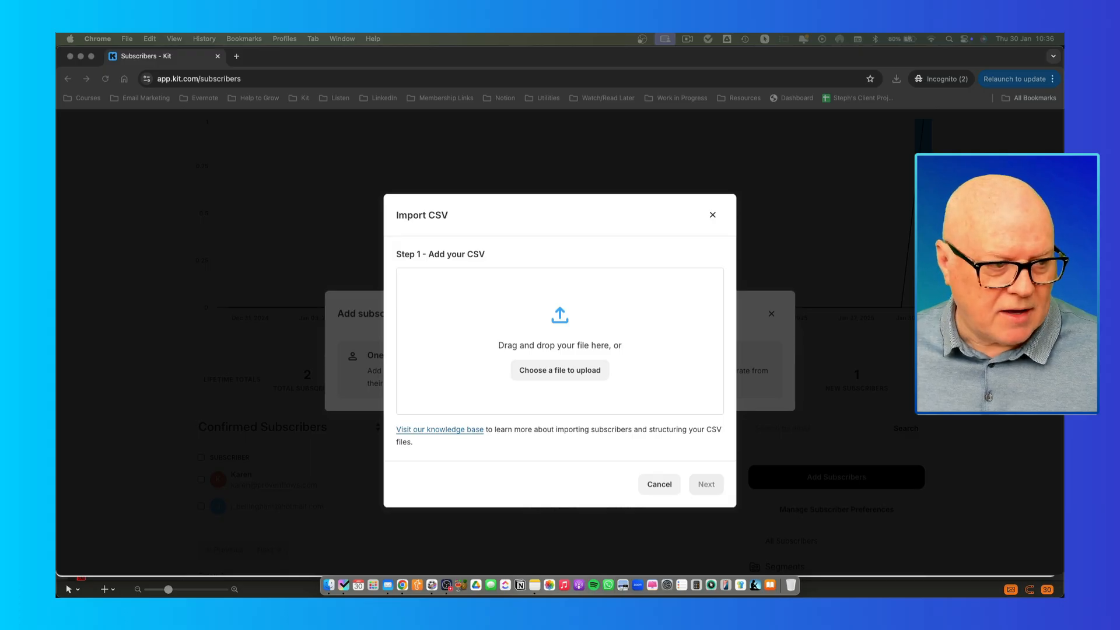
left_click_drag(129, 244, 528, 367)
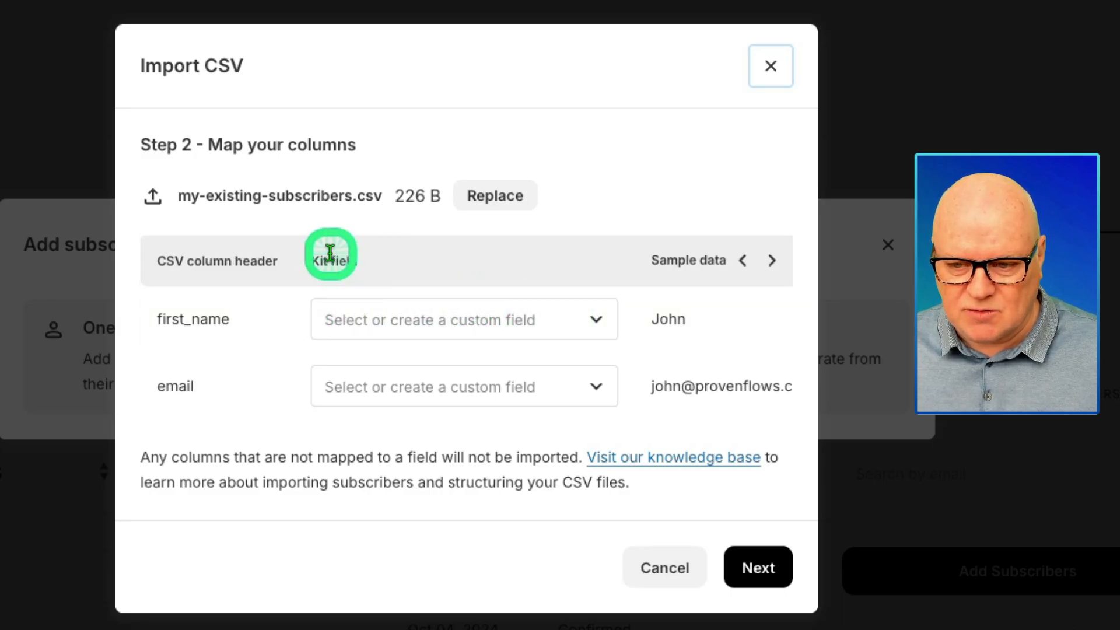
Map the CSV column first_name to the First name field and email to the Email field
left_click(598, 321)
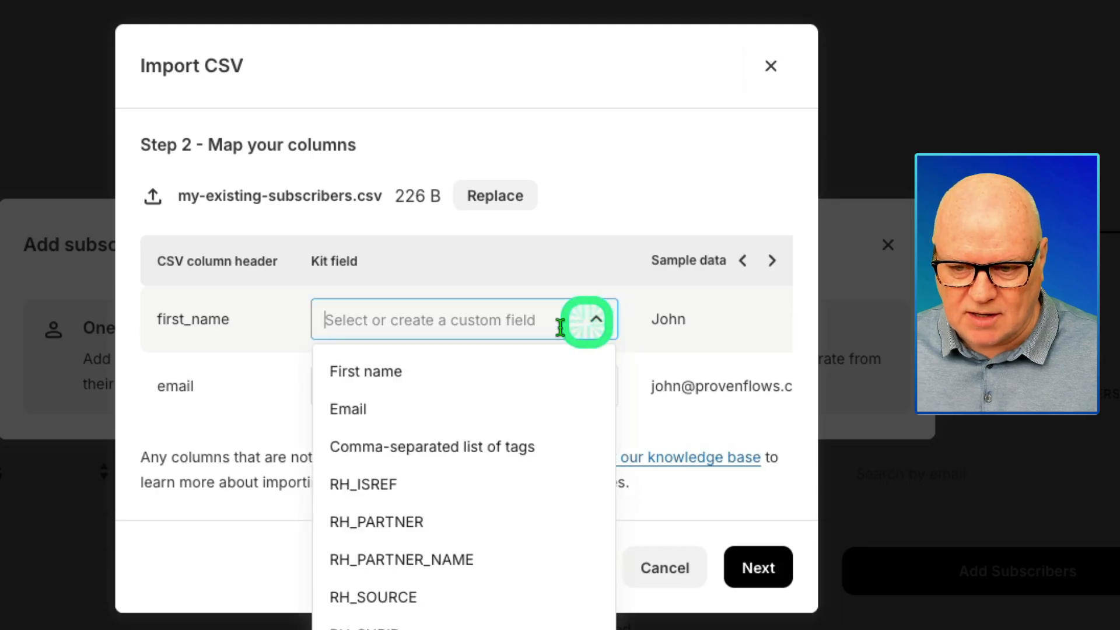
left_click(377, 379)
left_click(593, 392)
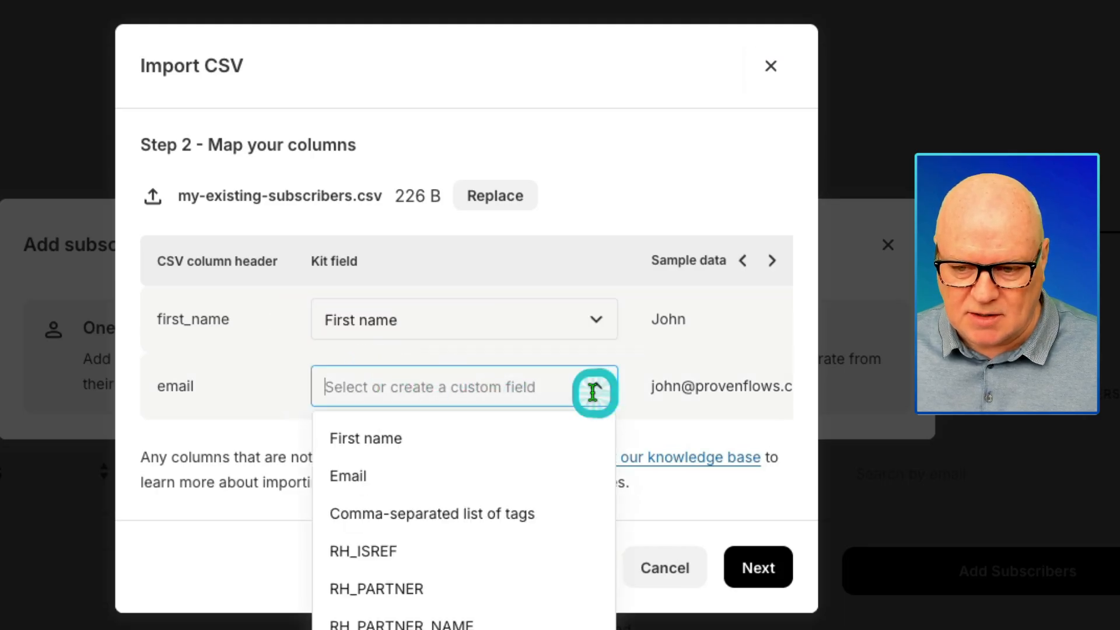
left_click(419, 474)
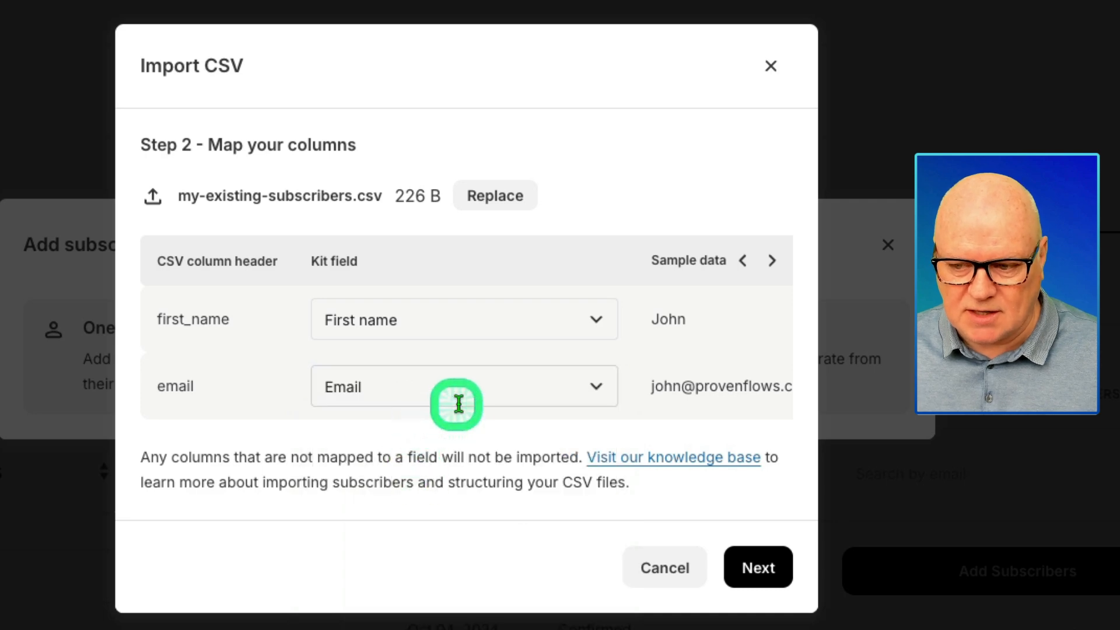
Page through the CSV sample records to check that names and emails match the mapped fields
scroll(593, 377, "right", 2)
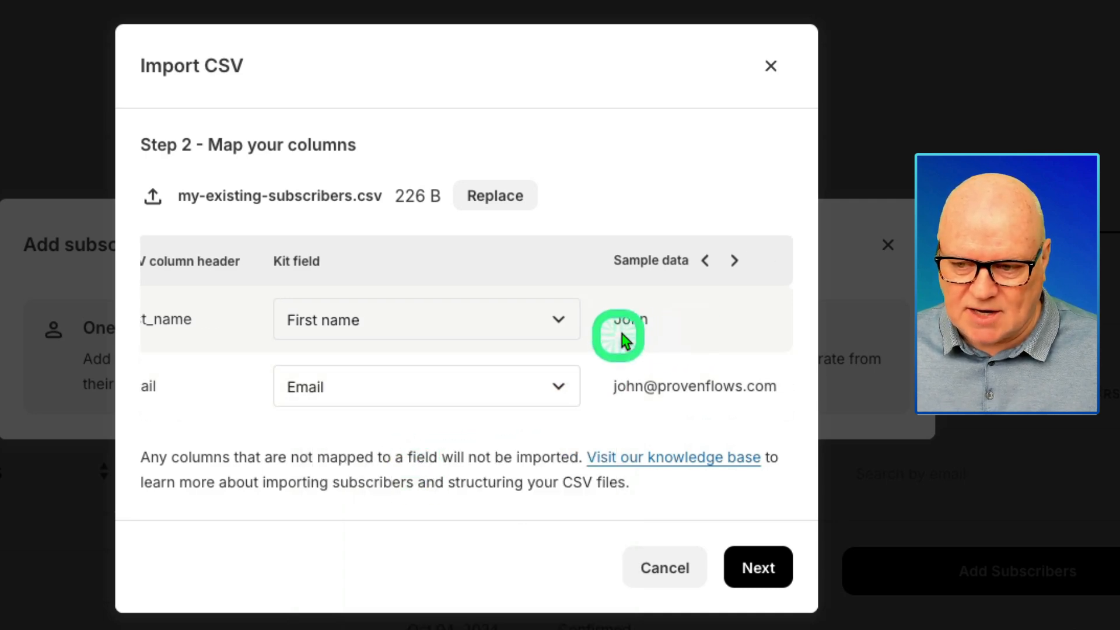
scroll(645, 327, "left", 2)
scroll(650, 327, "right", 2)
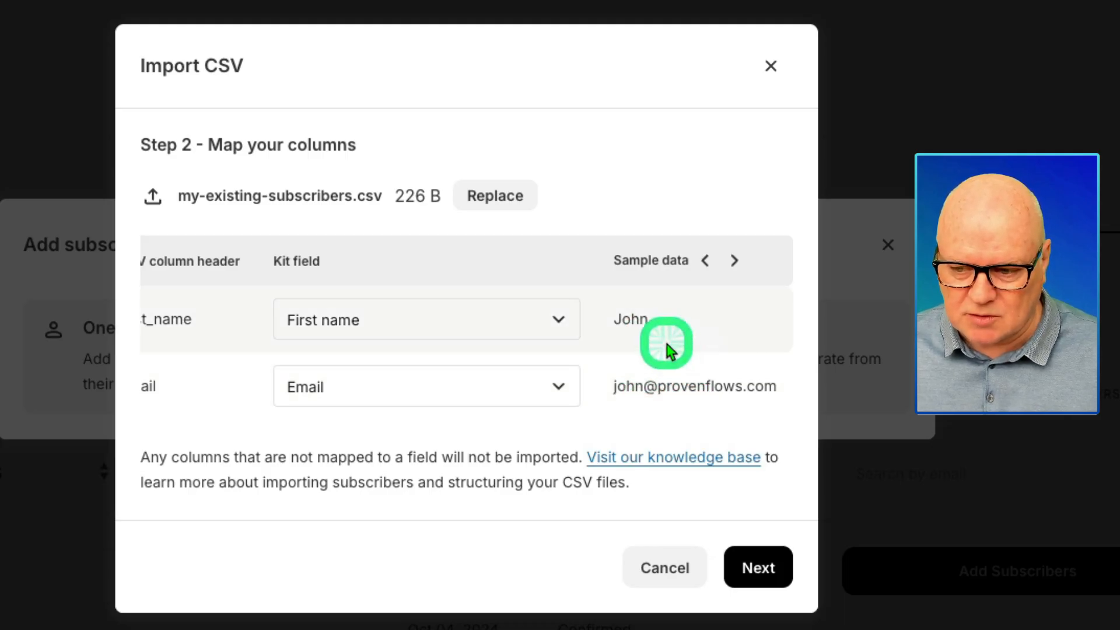
scroll(666, 342, "left", 2)
left_click(771, 262)
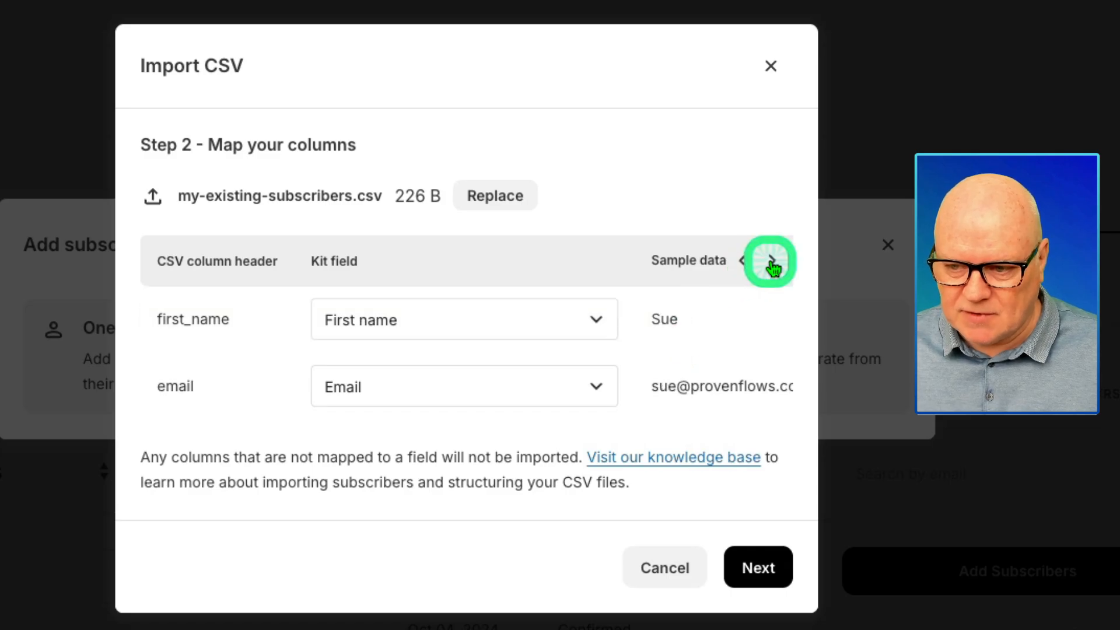
left_click(774, 264)
left_click(774, 264)
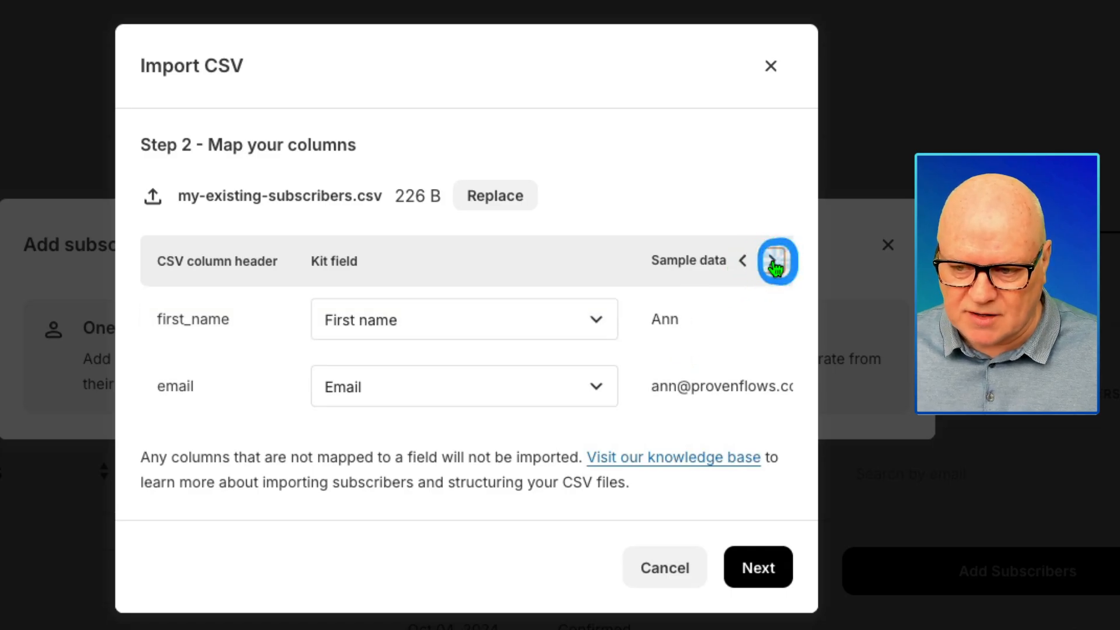
left_click(774, 264)
left_click(774, 263)
left_click(743, 263)
left_click(743, 263)
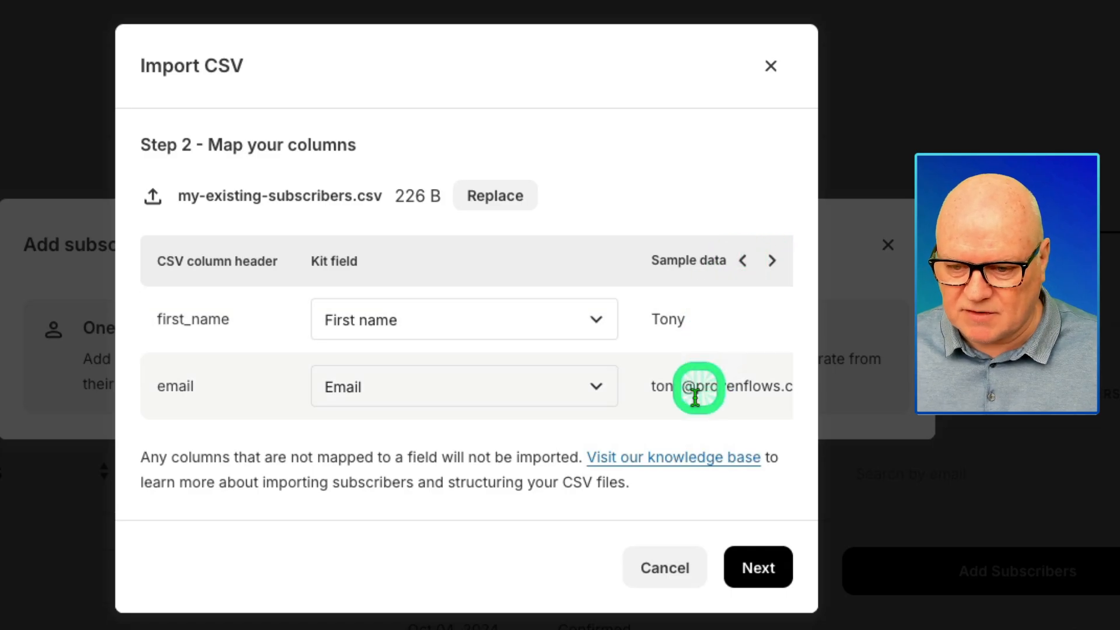
Accept the column mapping and start the import with the new tag "Imported January 30th, 2025 at 10:37 AM"
left_click(754, 570)
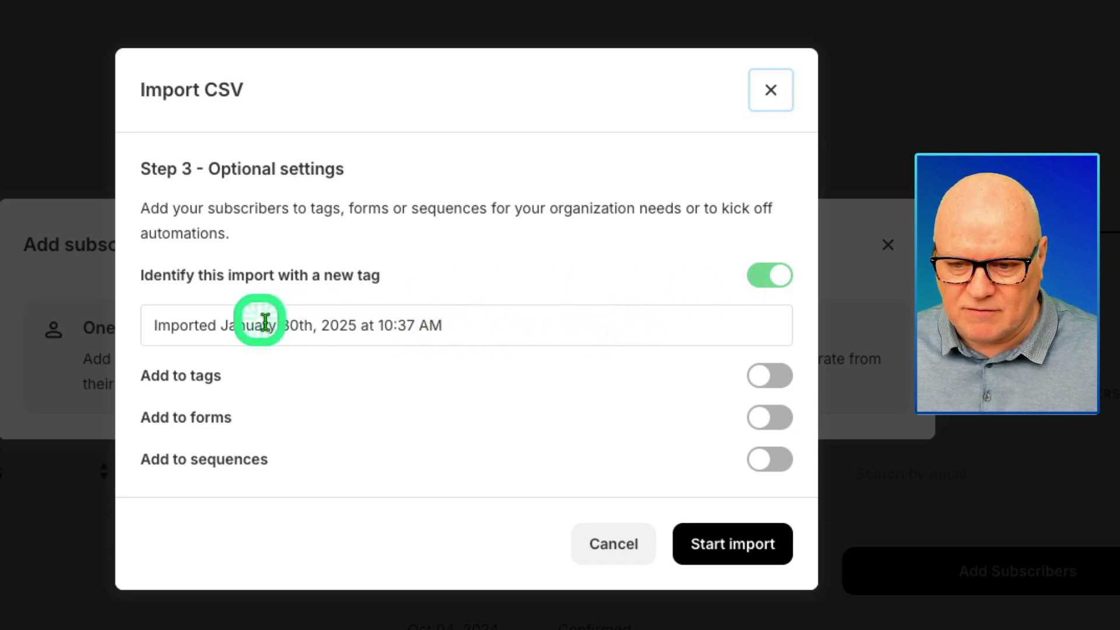
left_click(728, 552)
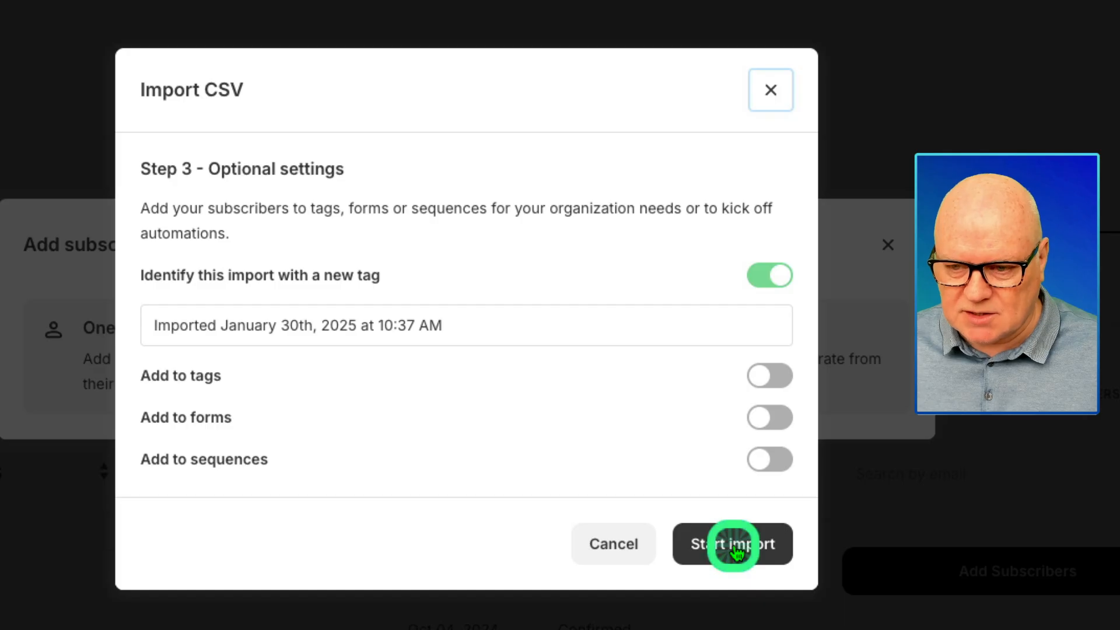
left_click(736, 551)
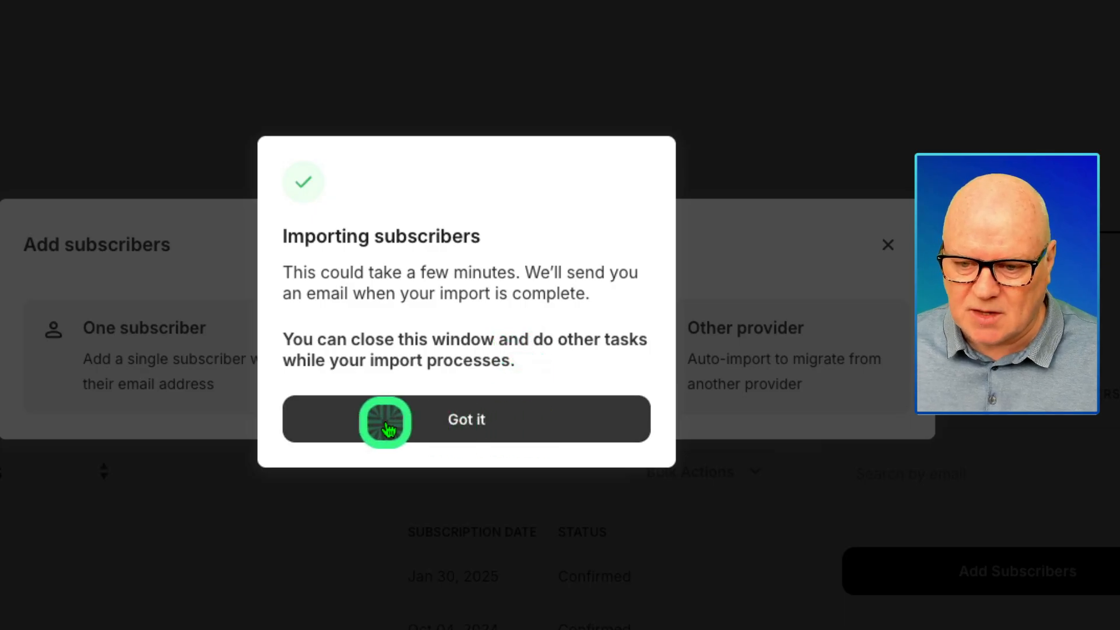
left_click(388, 429)
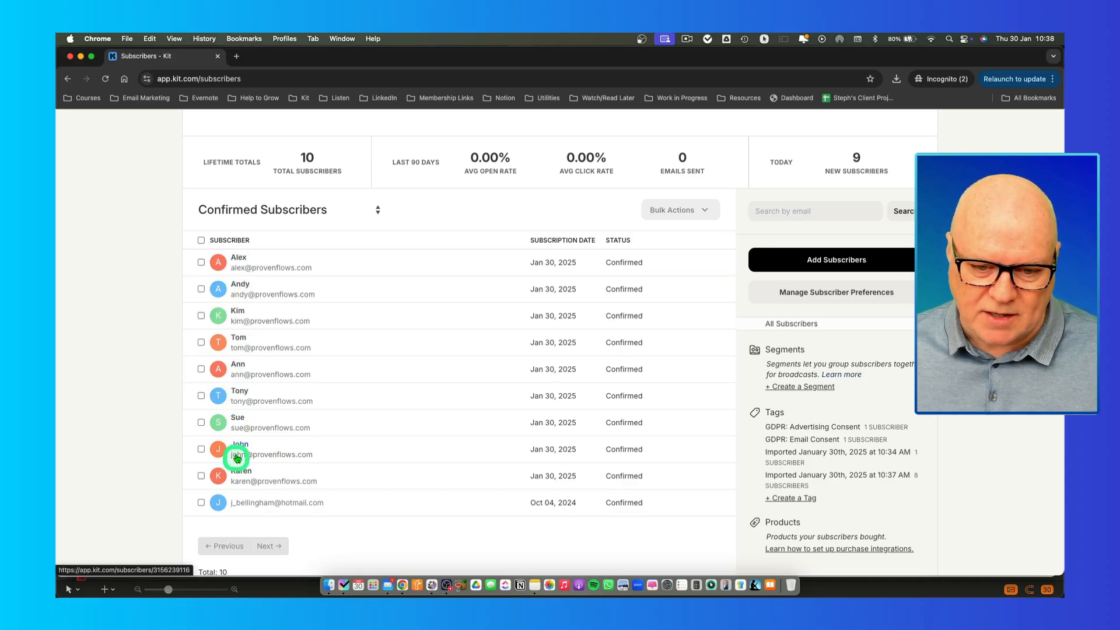
Review the imported contacts in the Confirmed Subscribers list and the net new subscribers chart
scroll(235, 344, "up", 5)
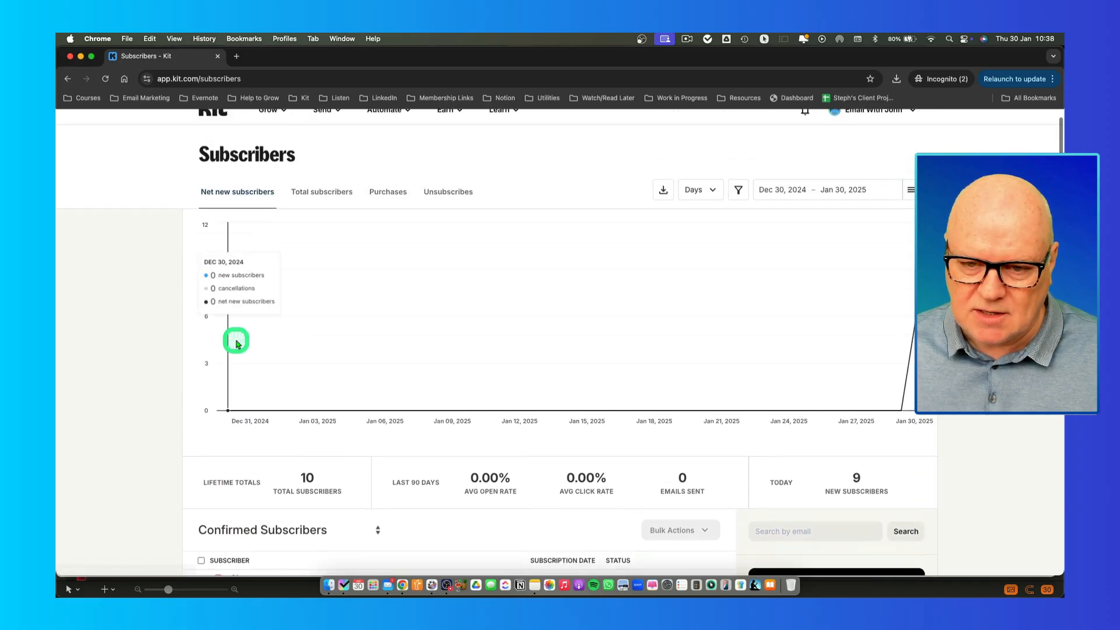
scroll(236, 344, "down", 5)
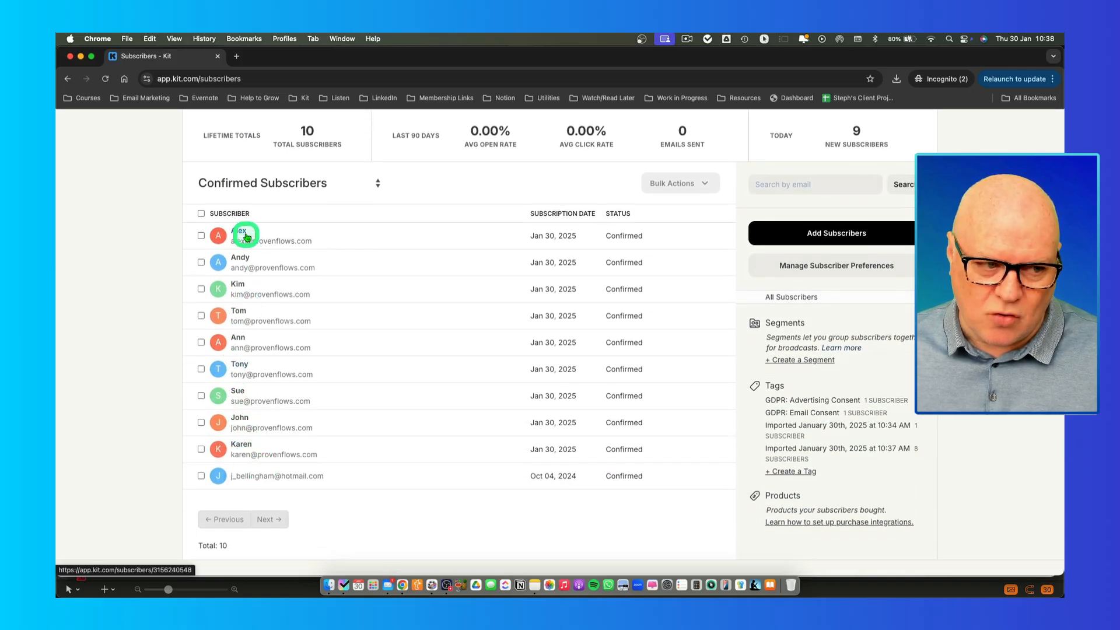
scroll(248, 315, "down", 1)
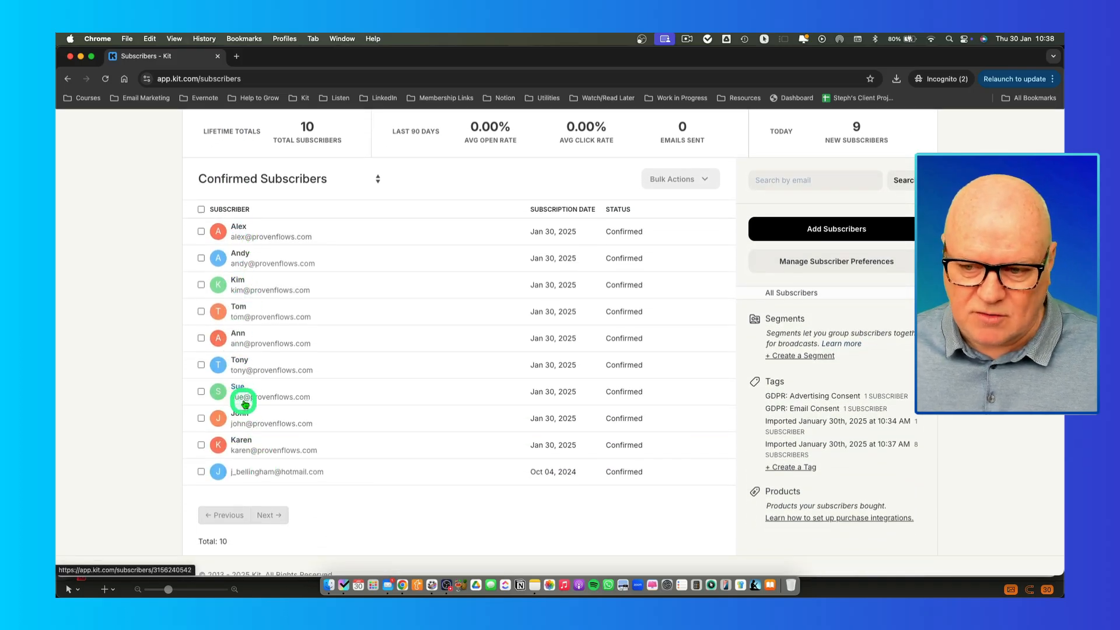
scroll(245, 404, "up", 3)
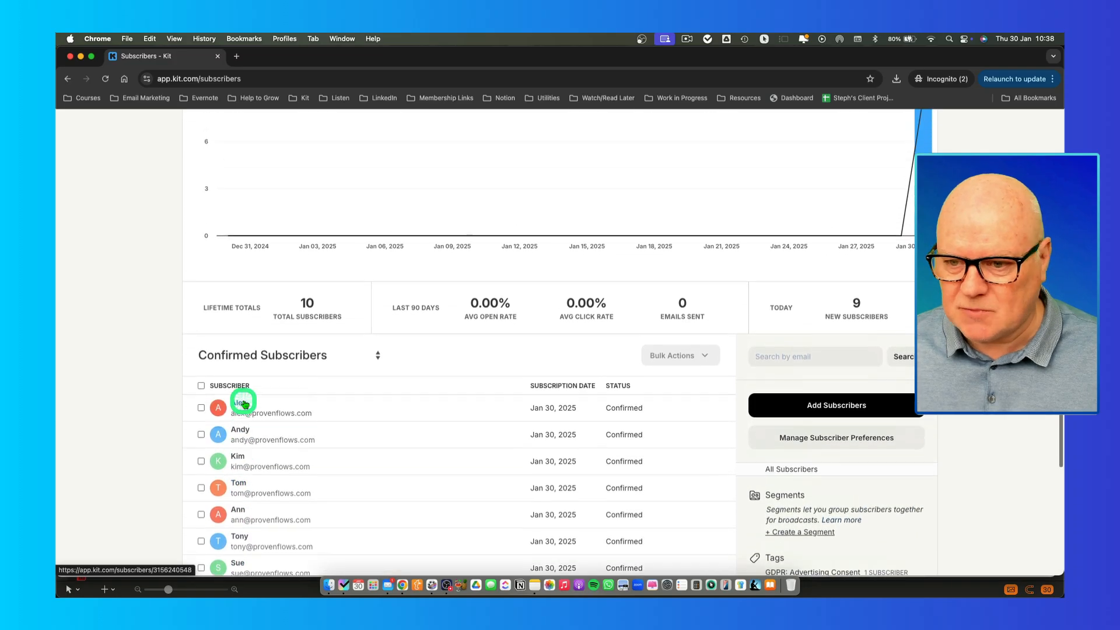
scroll(821, 401, "down", 1)
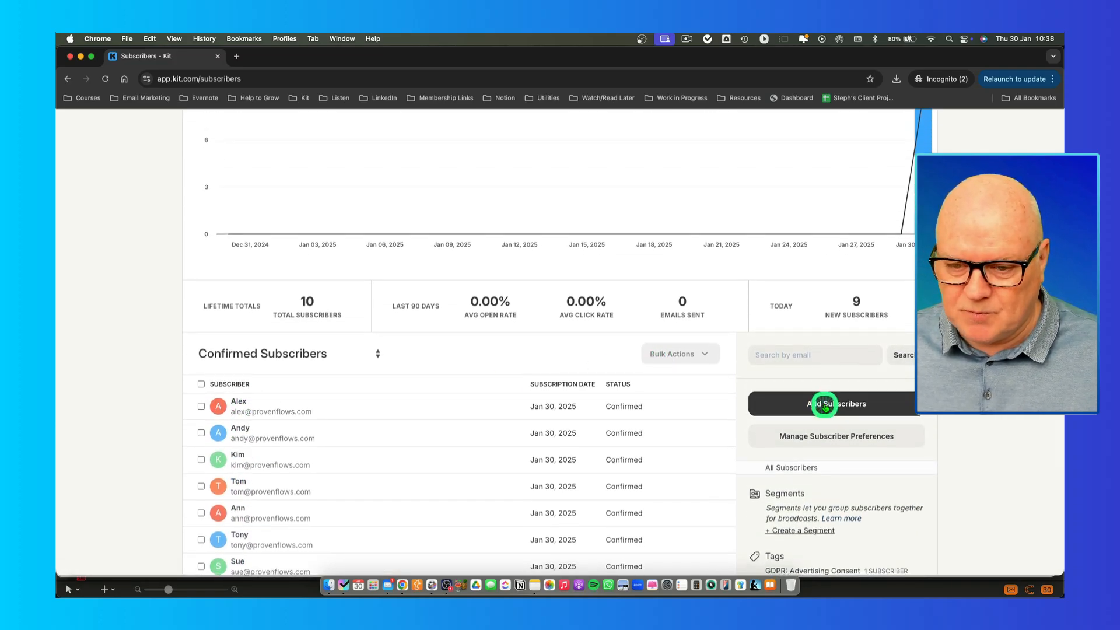
Examine the providers offered for auto-import and Mailchimp's API key form, leaving both without importing
left_click(825, 405)
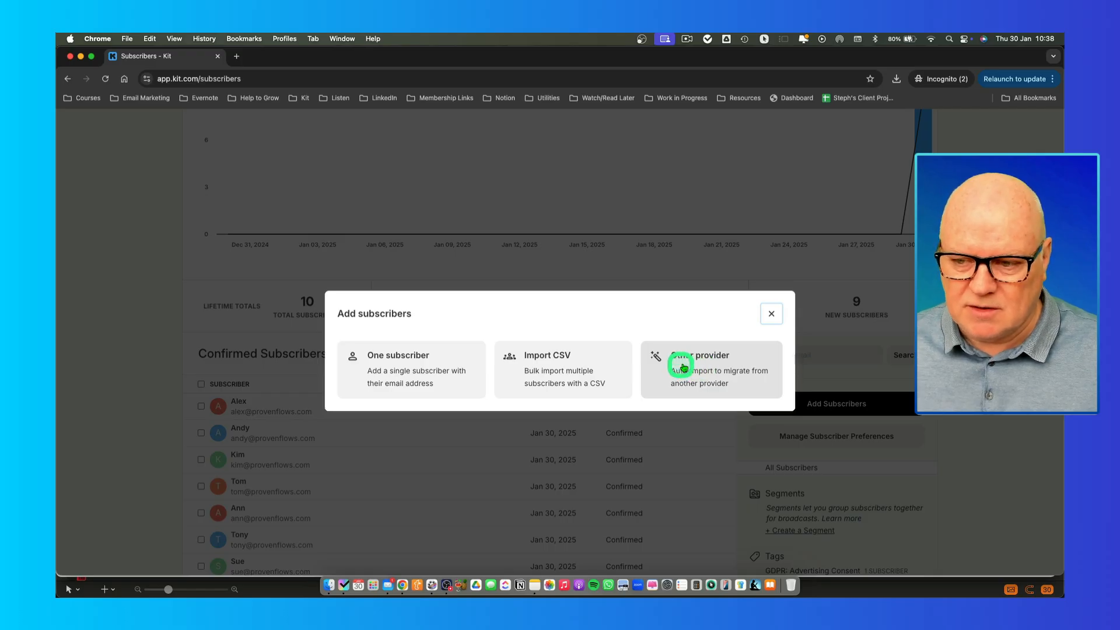
left_click(706, 372)
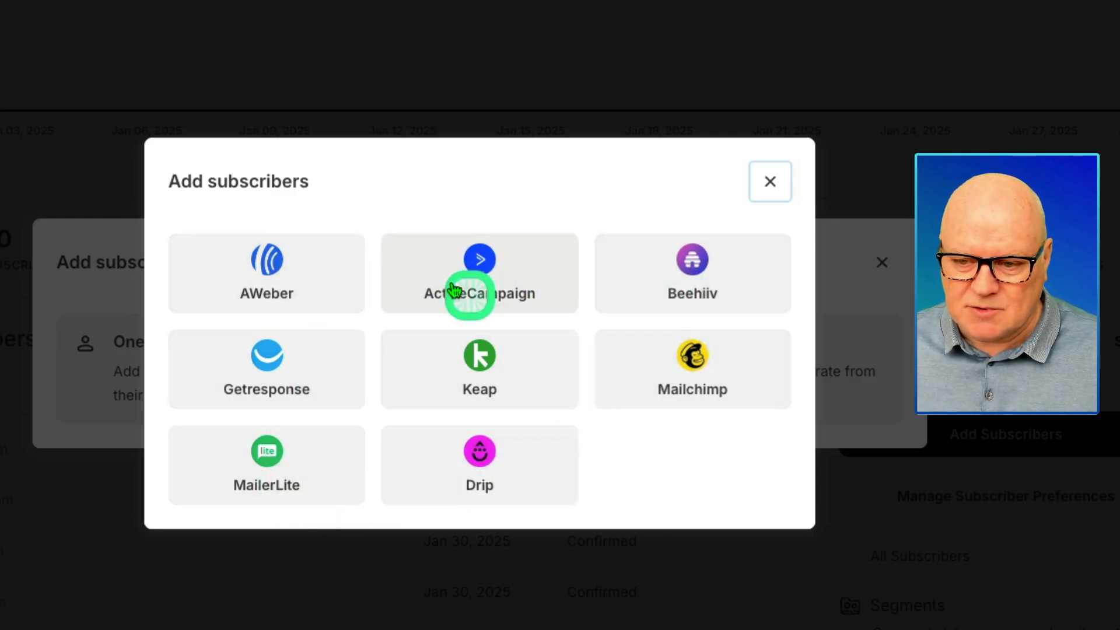
left_click(677, 382)
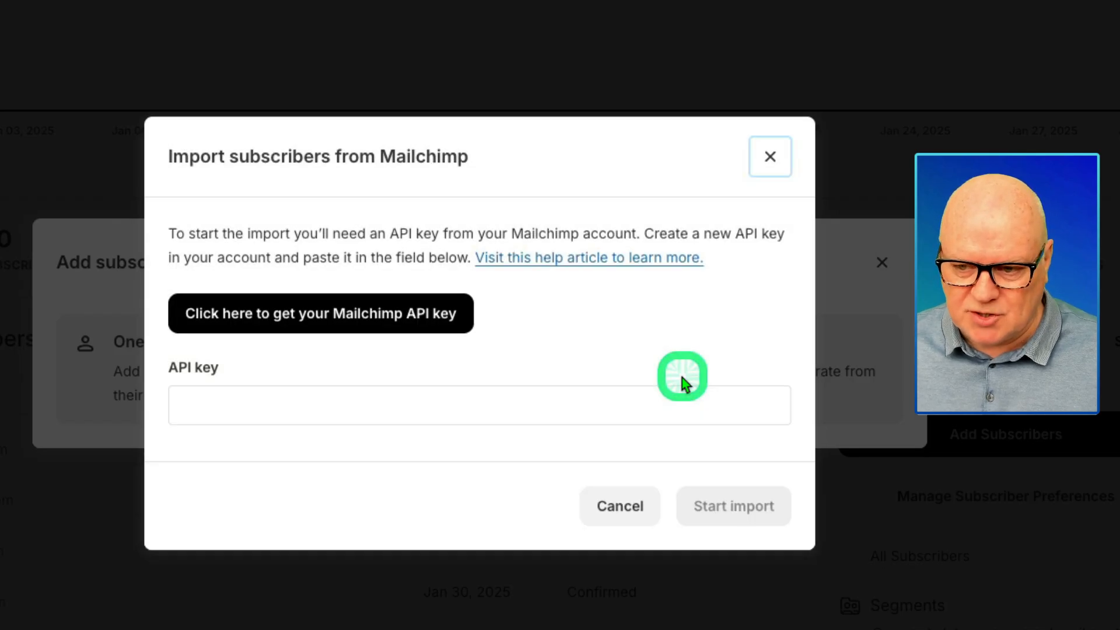
left_click(422, 322)
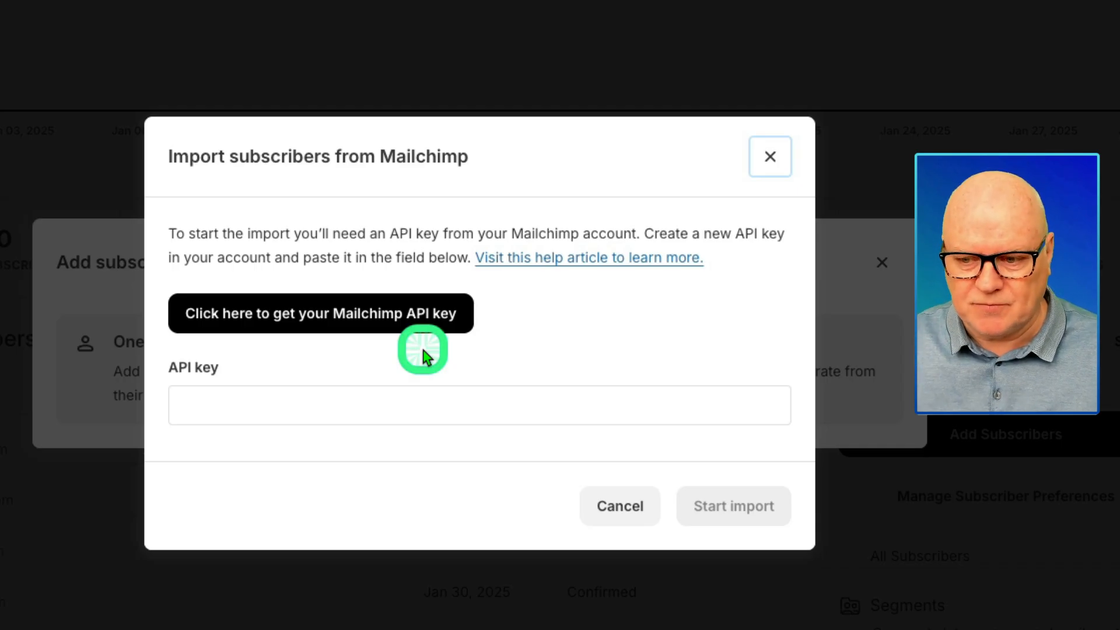
left_click(623, 509)
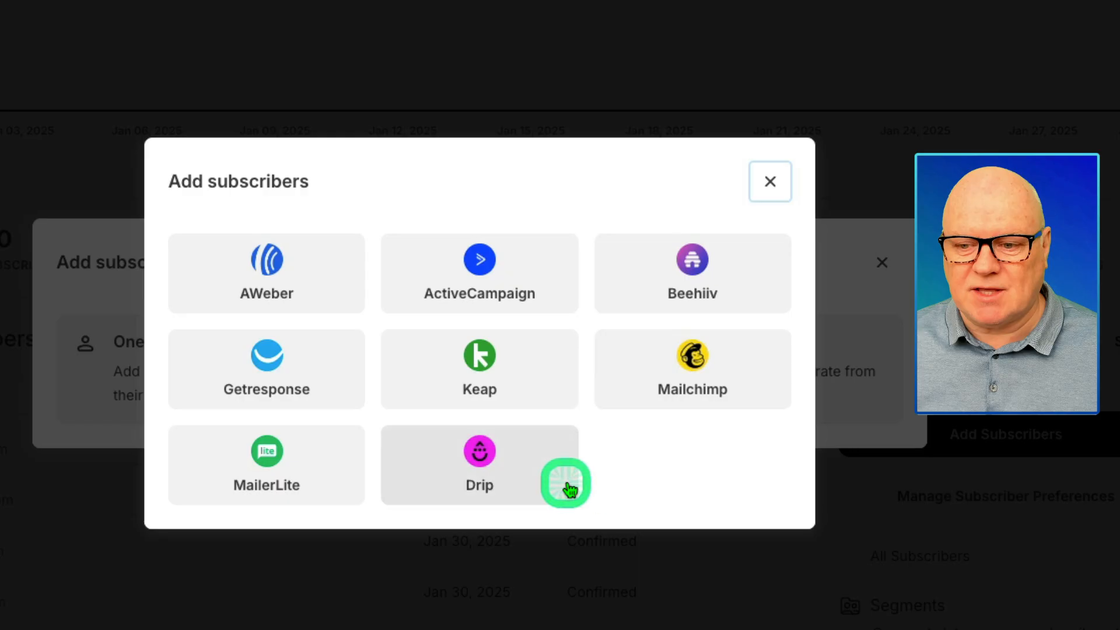
left_click(762, 182)
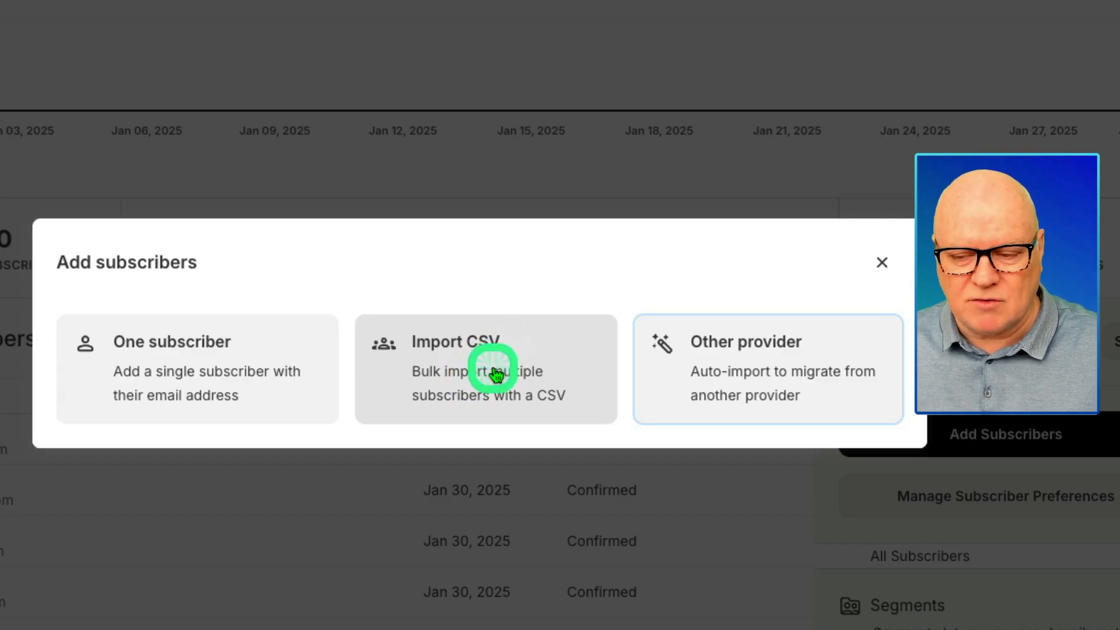
left_click(746, 372)
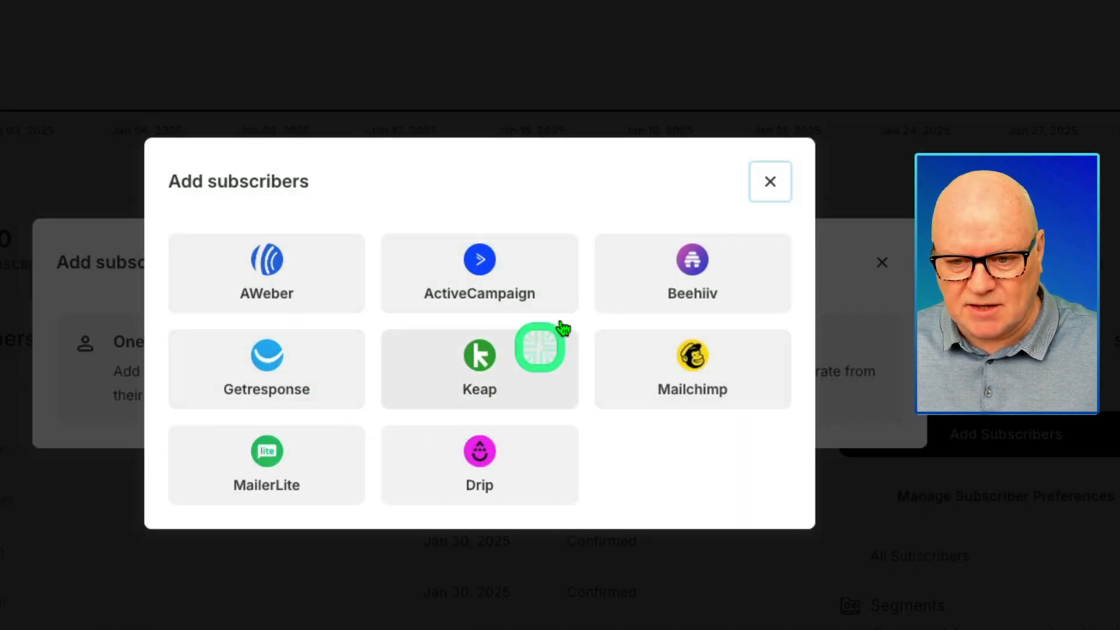
left_click(768, 182)
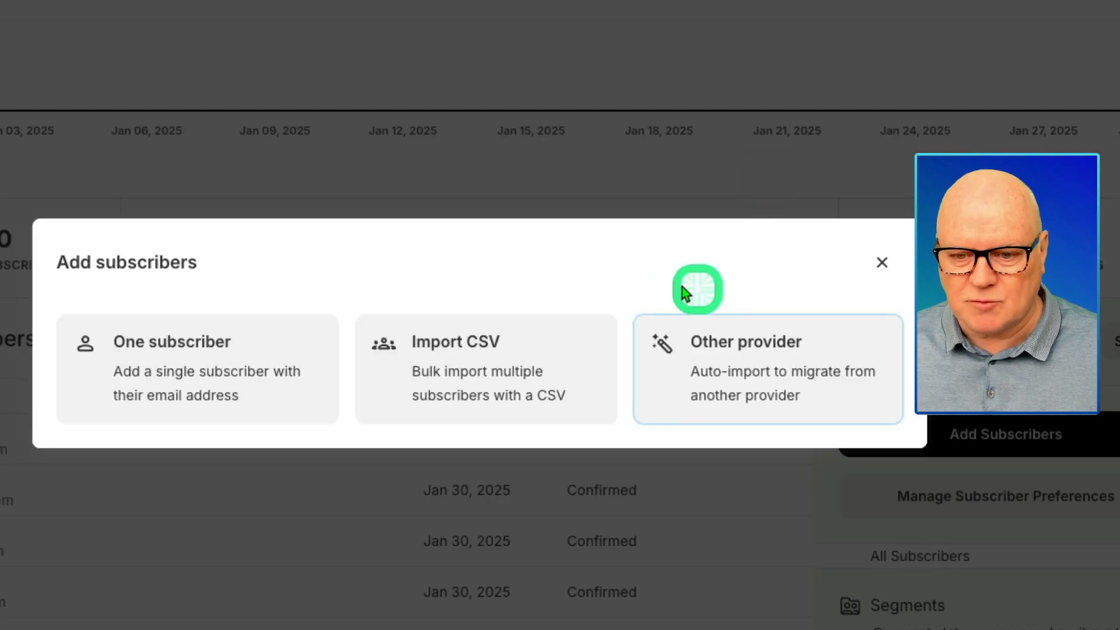